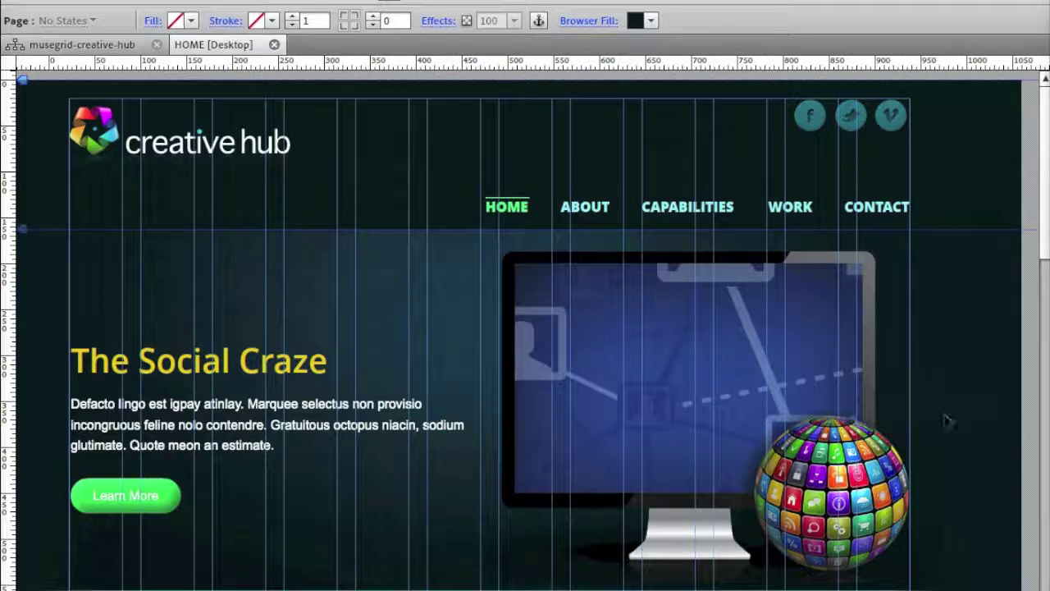
- Cycle through the slides of the home page's slideshow composition using its triggers, ending on "A Fullproof Process"
{"action": "left_click", "coordinate": [492, 423]}
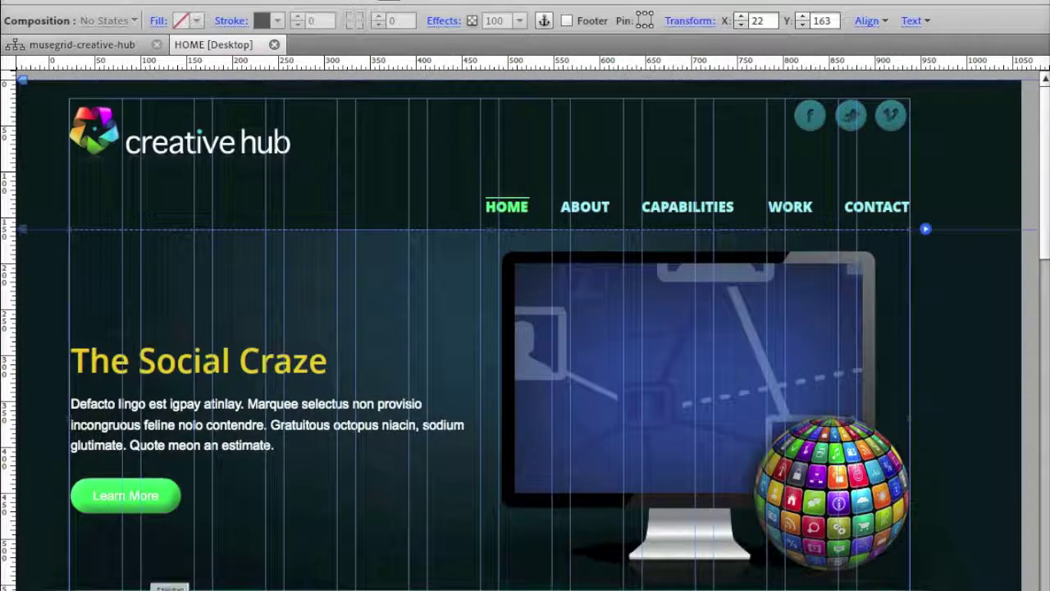
{"action": "left_click", "coordinate": [360, 589]}
{"action": "left_click", "coordinate": [449, 588]}
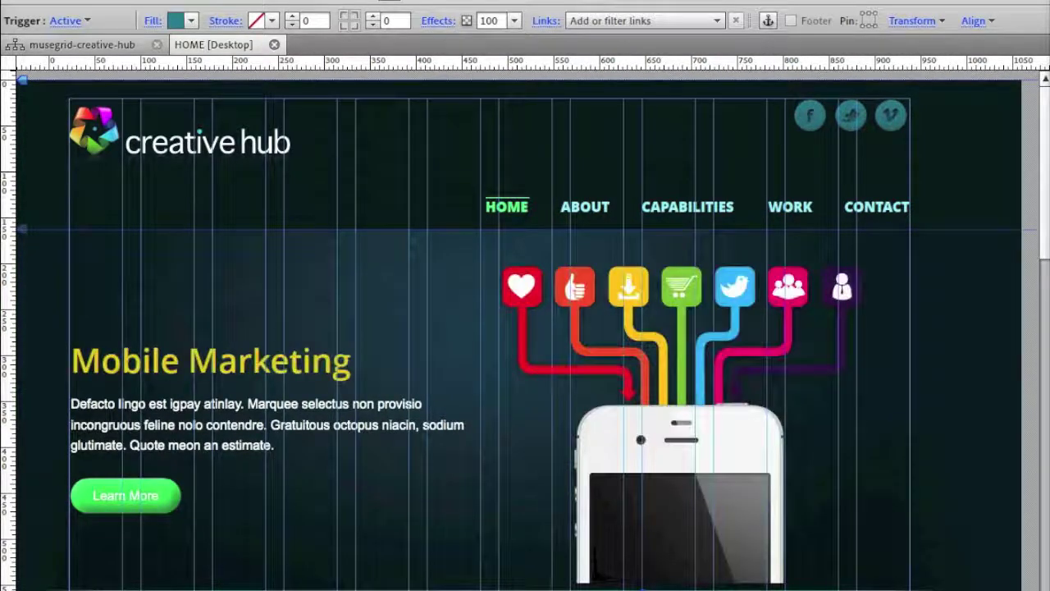
{"action": "left_click", "coordinate": [496, 589]}
{"action": "left_click", "coordinate": [449, 589]}
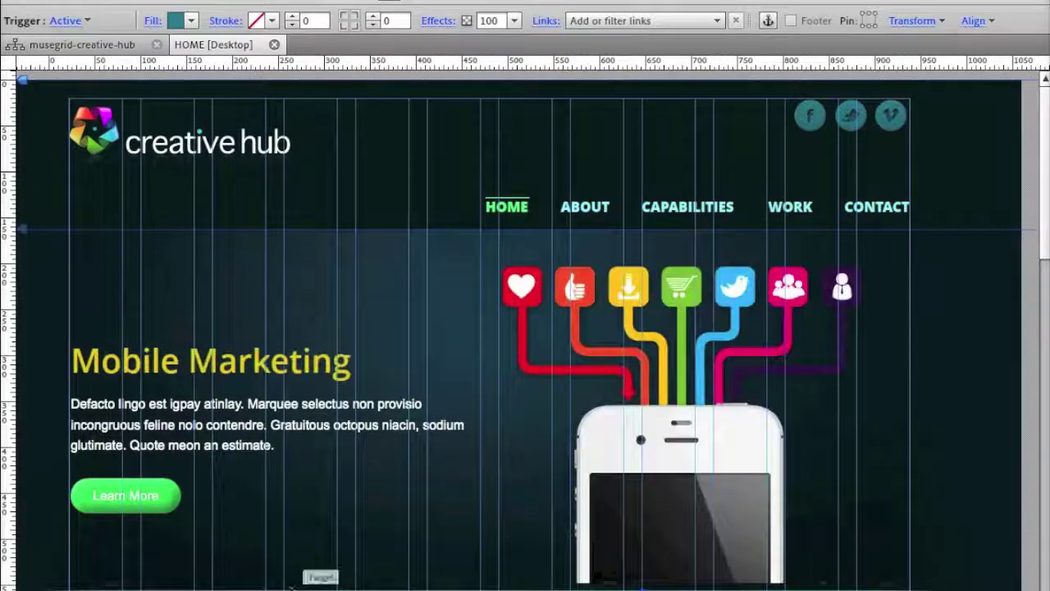
{"action": "left_click", "coordinate": [359, 589]}
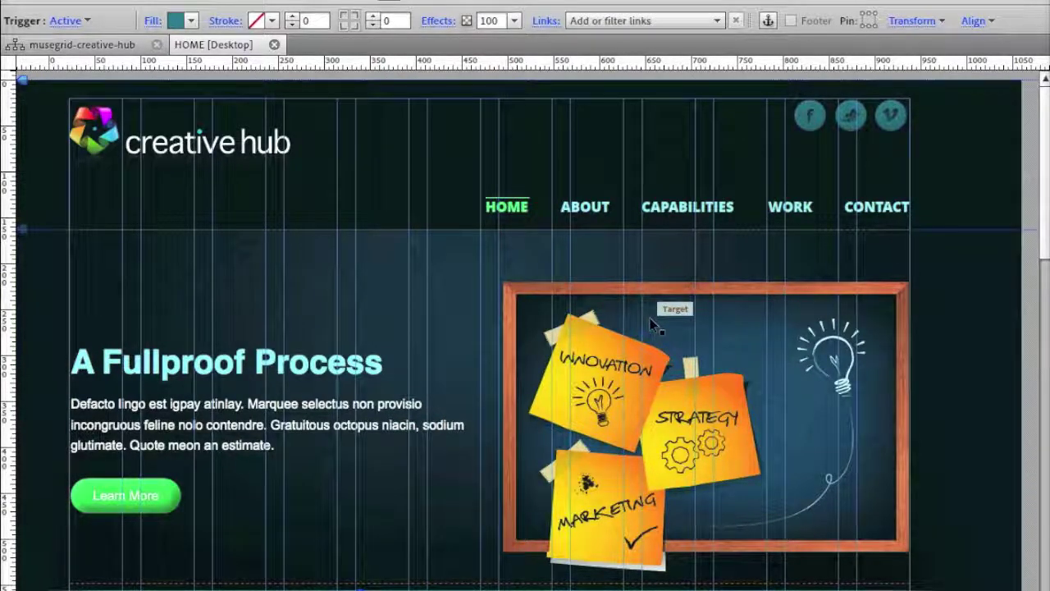
- Inspect the fill settings and the image fitting options of the "A Fullproof Process" slide's target container
{"action": "left_click", "coordinate": [741, 357]}
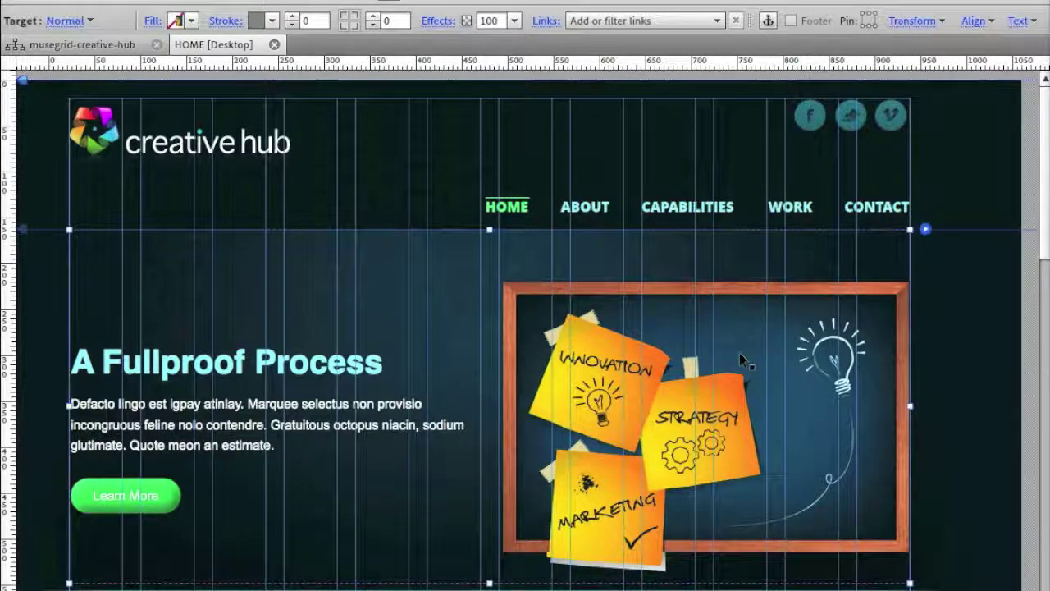
{"action": "left_click", "coordinate": [172, 23]}
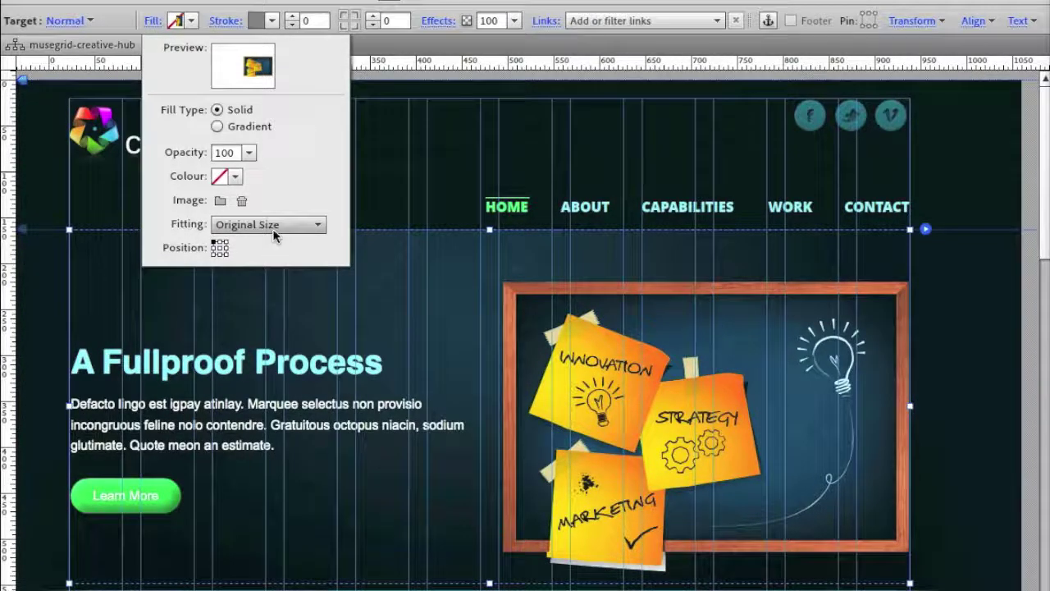
{"action": "left_click", "coordinate": [246, 224]}
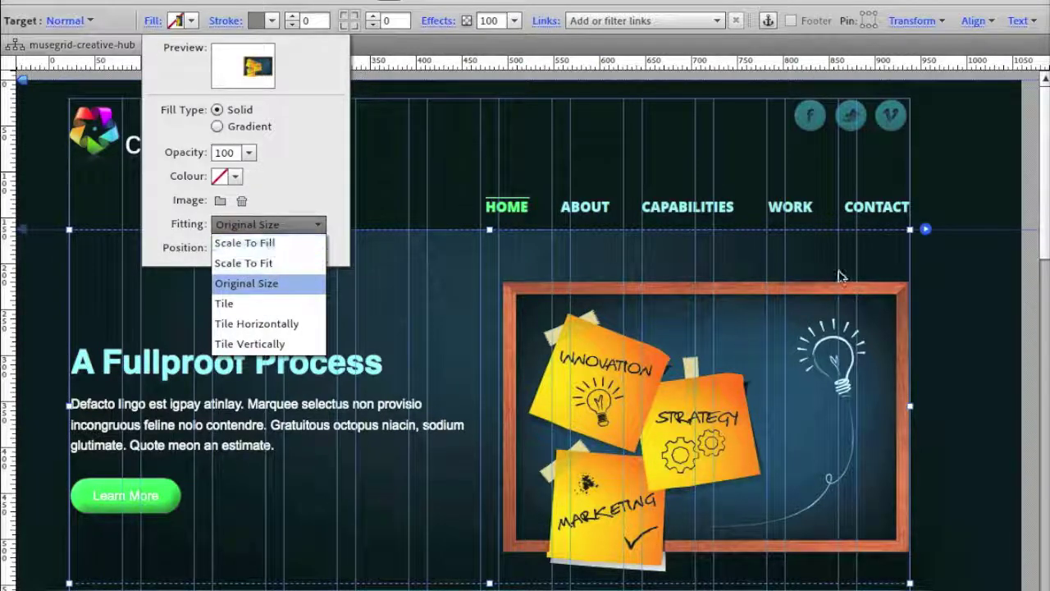
{"action": "left_click", "coordinate": [964, 287]}
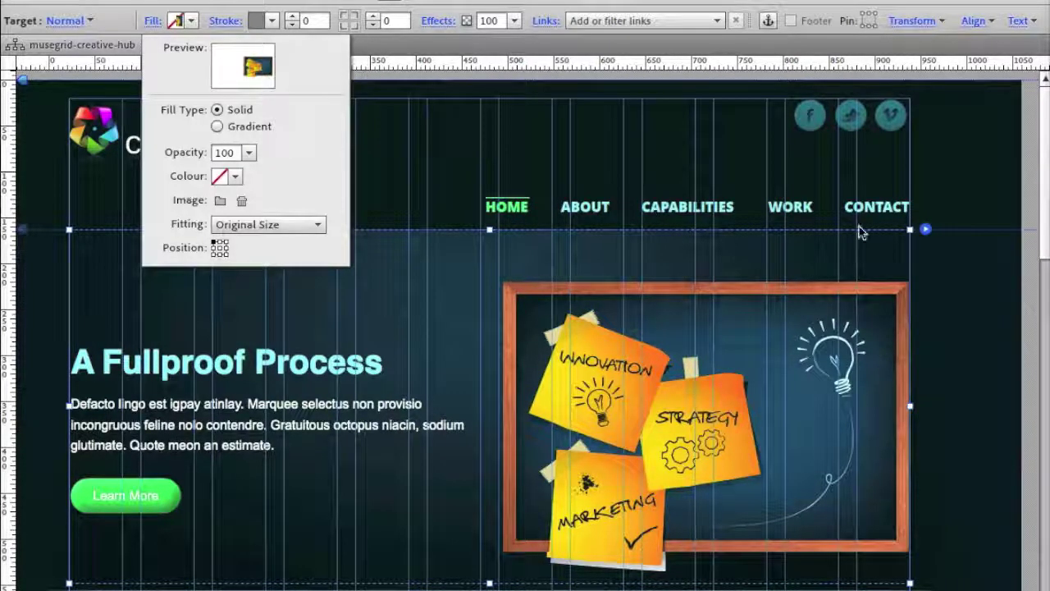
{"action": "left_click", "coordinate": [949, 281]}
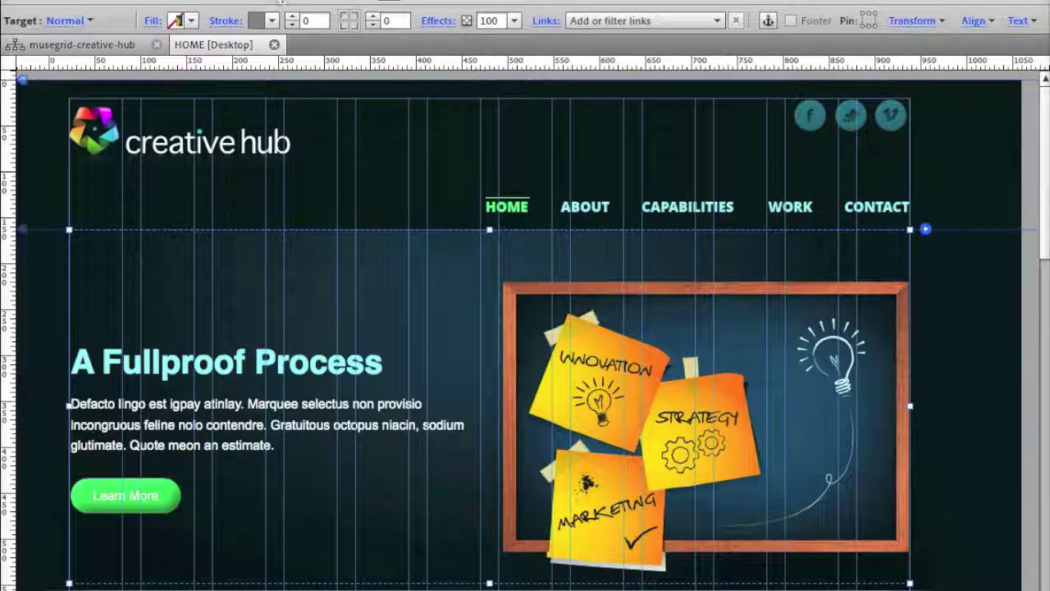
- Replace the target container's background fill image with sample.png from the Desktop
{"action": "left_click", "coordinate": [152, 21]}
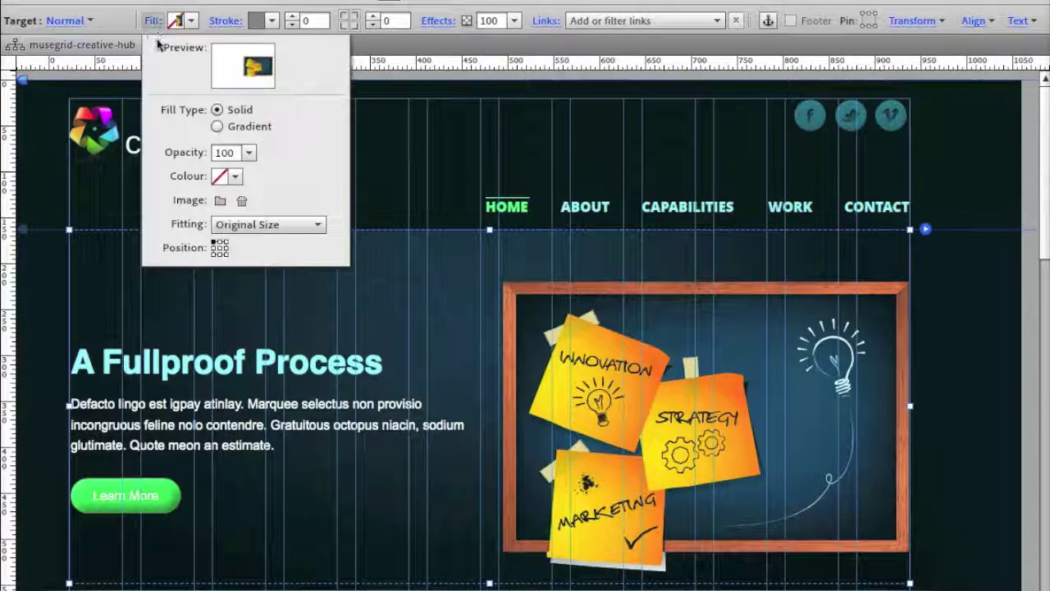
{"action": "left_click", "coordinate": [220, 201]}
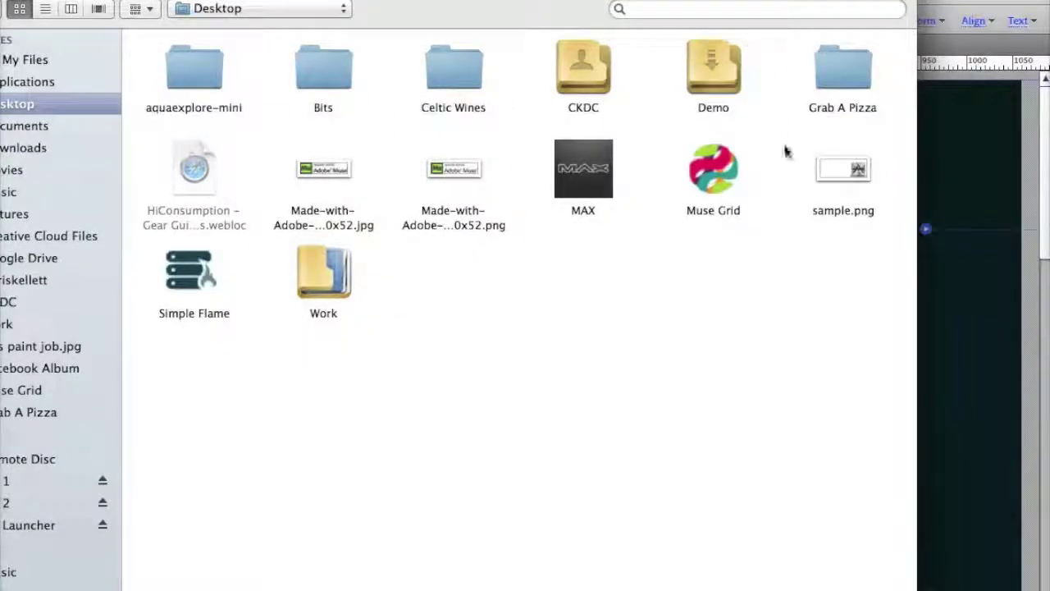
{"action": "left_click", "coordinate": [853, 171]}
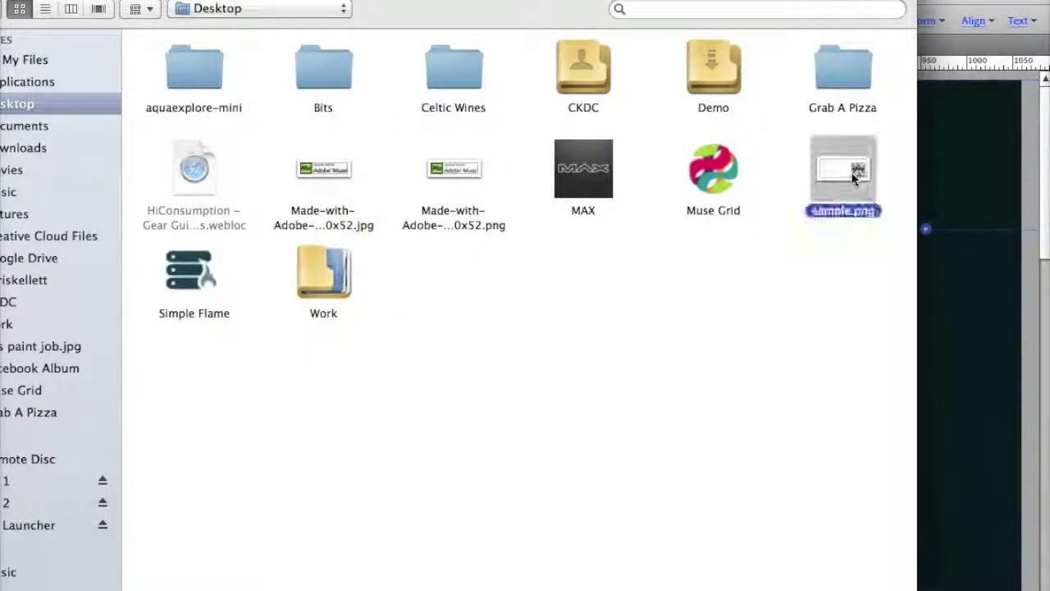
{"action": "left_click", "coordinate": [734, 585]}
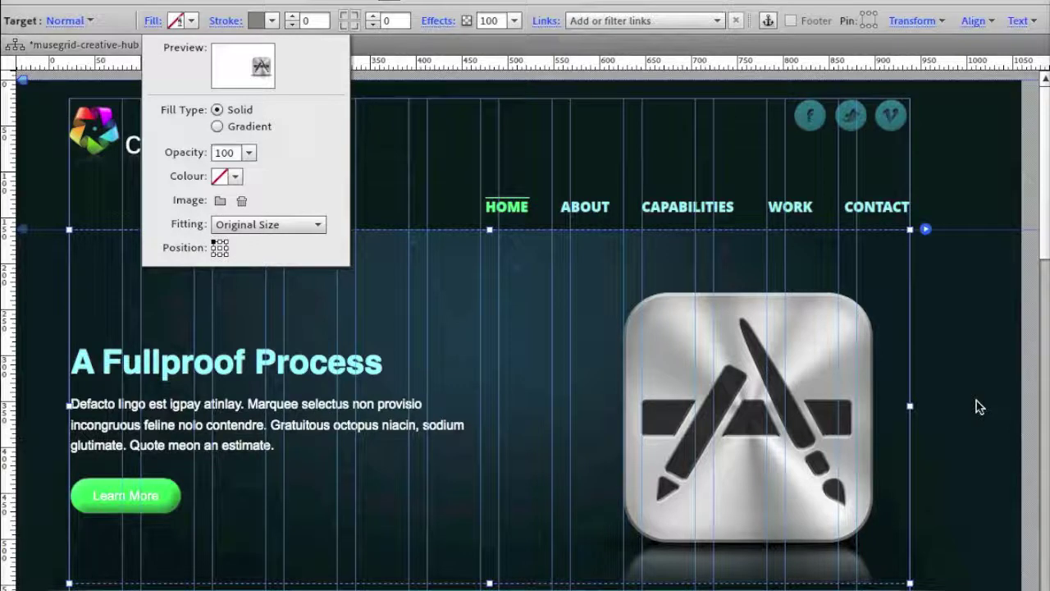
{"action": "left_click", "coordinate": [976, 406]}
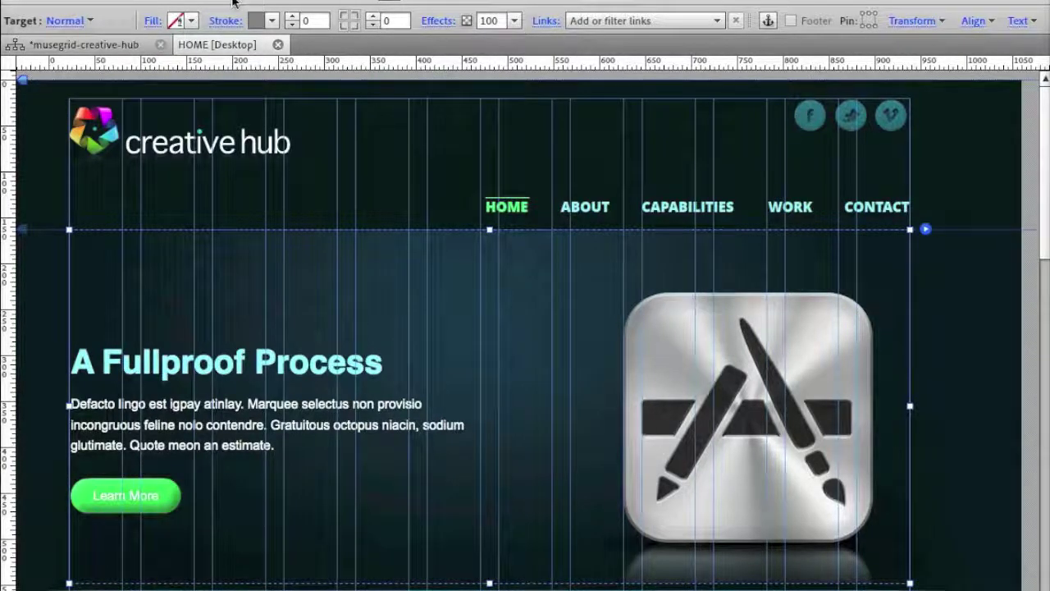
- Inspect the slide's Learn More button and its heading-and-paragraph text frame, selecting each in turn, and clear the selection
{"action": "left_click", "coordinate": [324, 389]}
{"action": "left_click", "coordinate": [129, 511]}
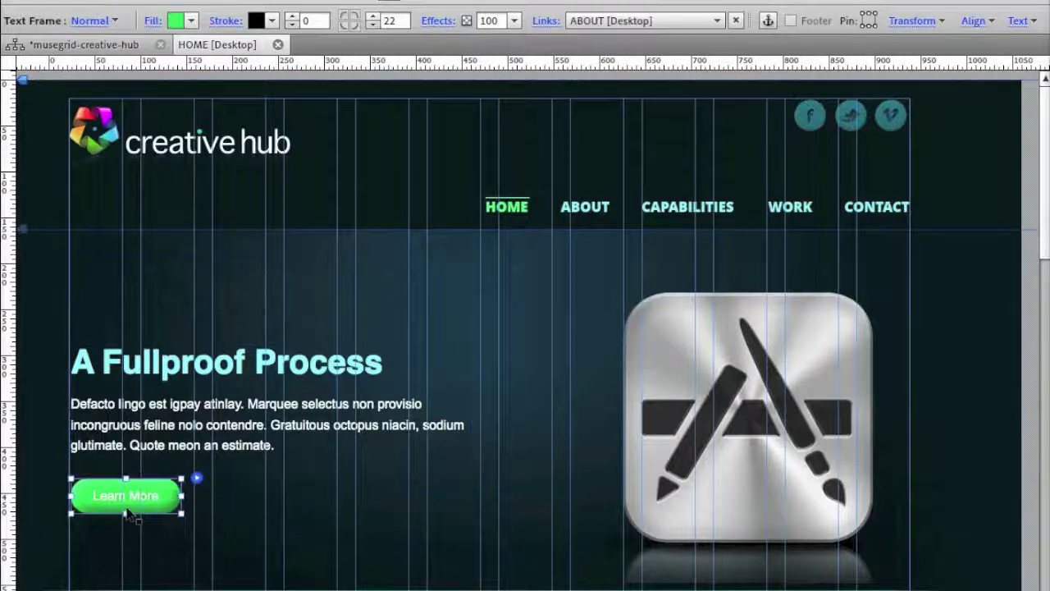
{"action": "left_click", "coordinate": [198, 413]}
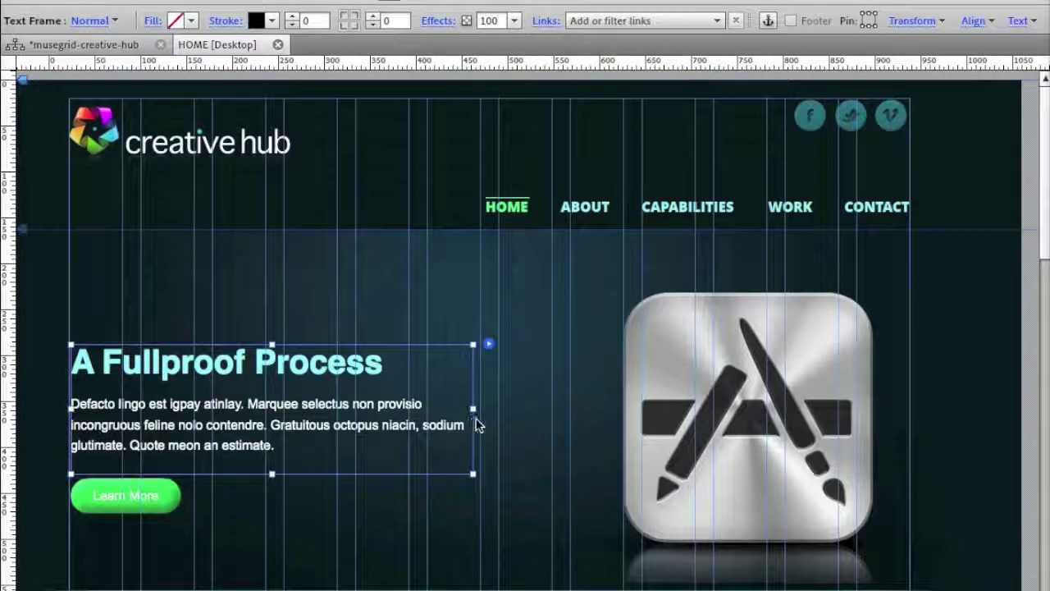
{"action": "left_click", "coordinate": [980, 387]}
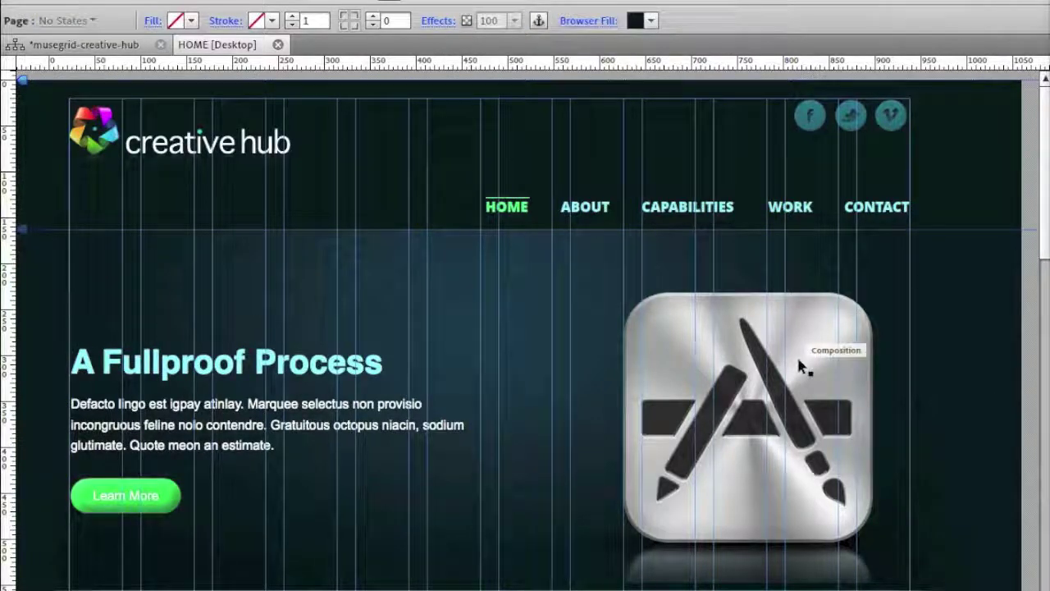
- Select the slideshow composition and review the Position choices in its widget options
{"action": "left_click", "coordinate": [800, 365]}
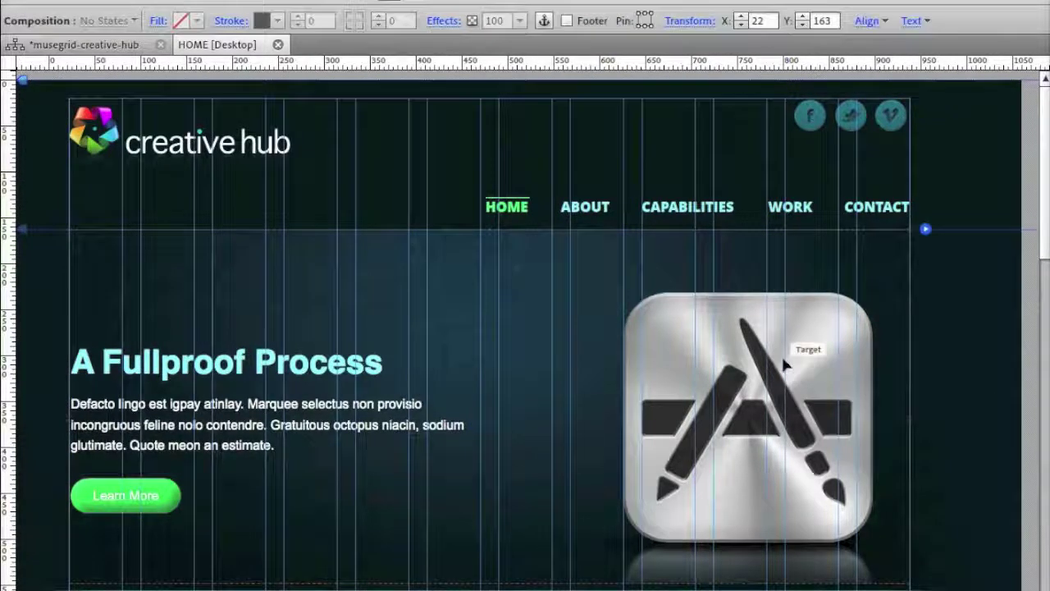
{"action": "left_click", "coordinate": [925, 230]}
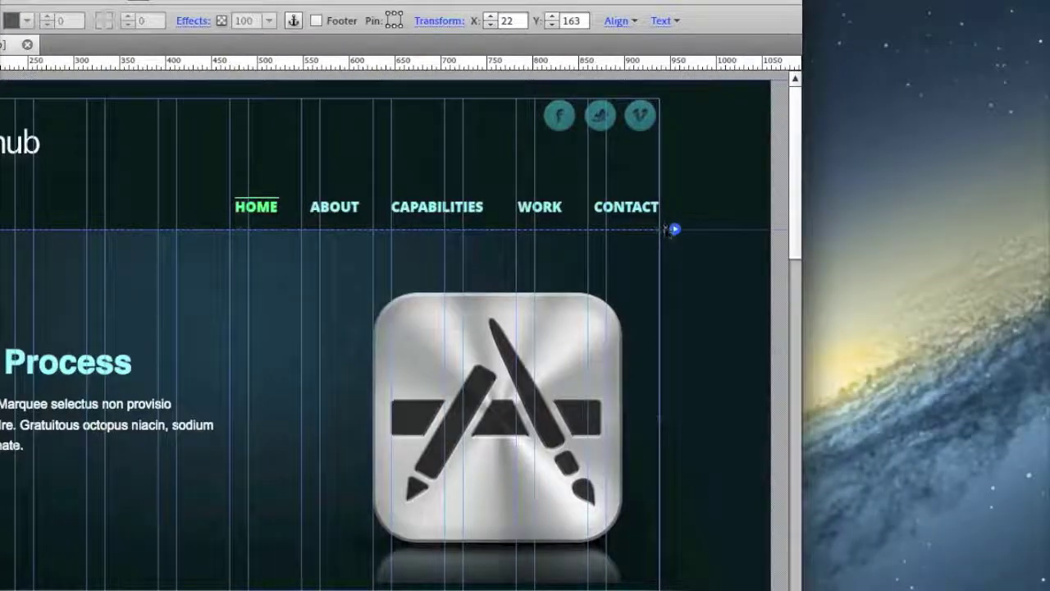
{"action": "left_click", "coordinate": [696, 228]}
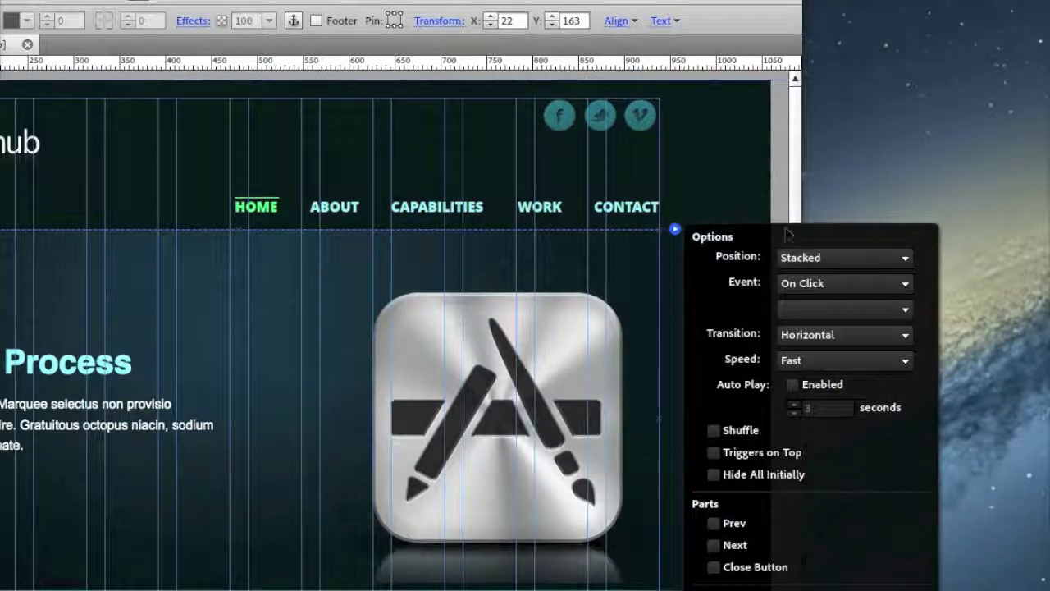
{"action": "left_click", "coordinate": [818, 264]}
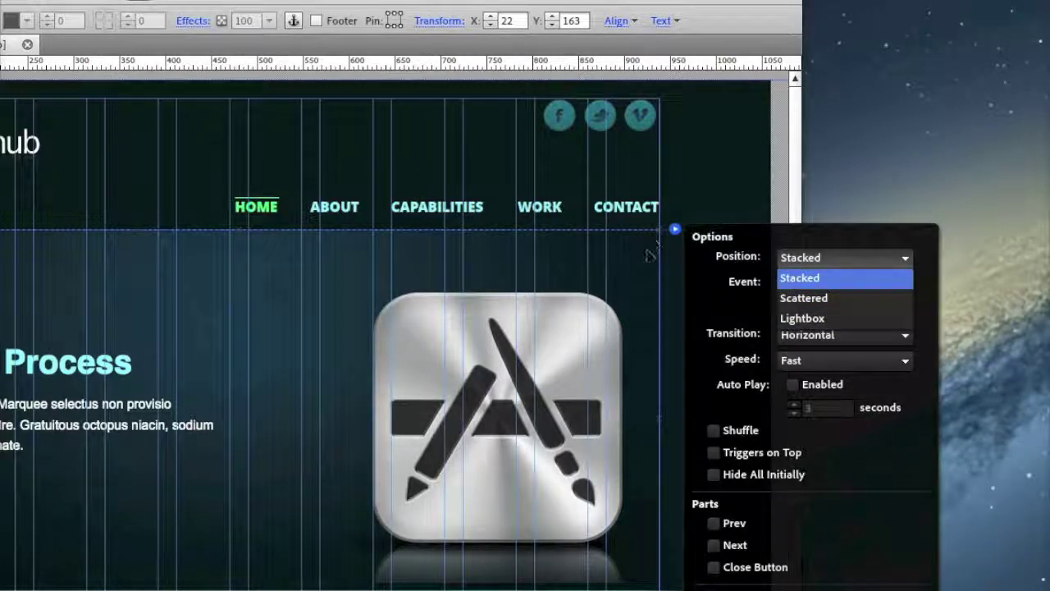
{"action": "left_click", "coordinate": [731, 205]}
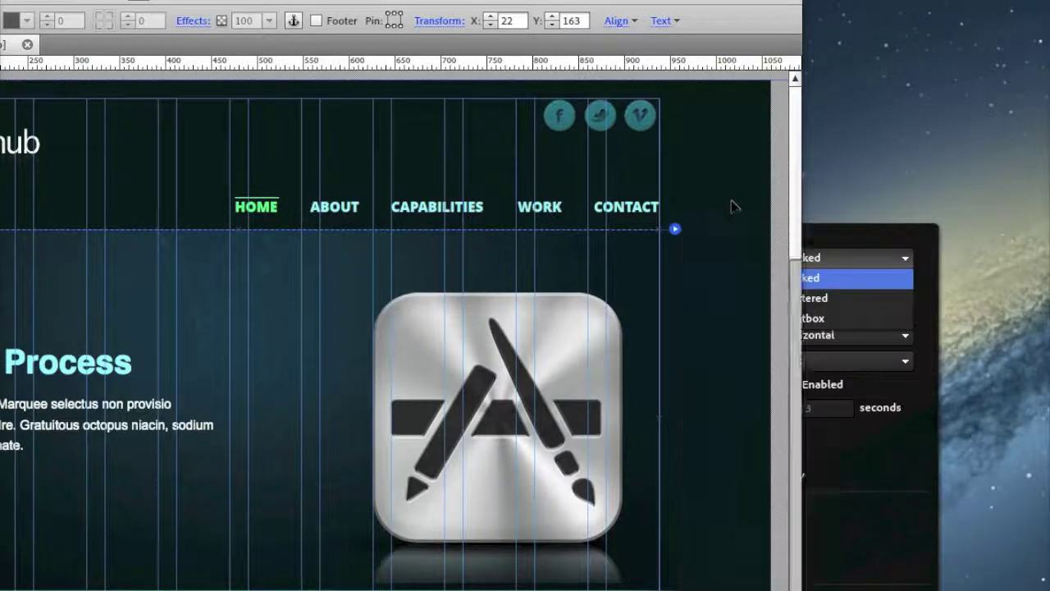
{"action": "left_click", "coordinate": [837, 258]}
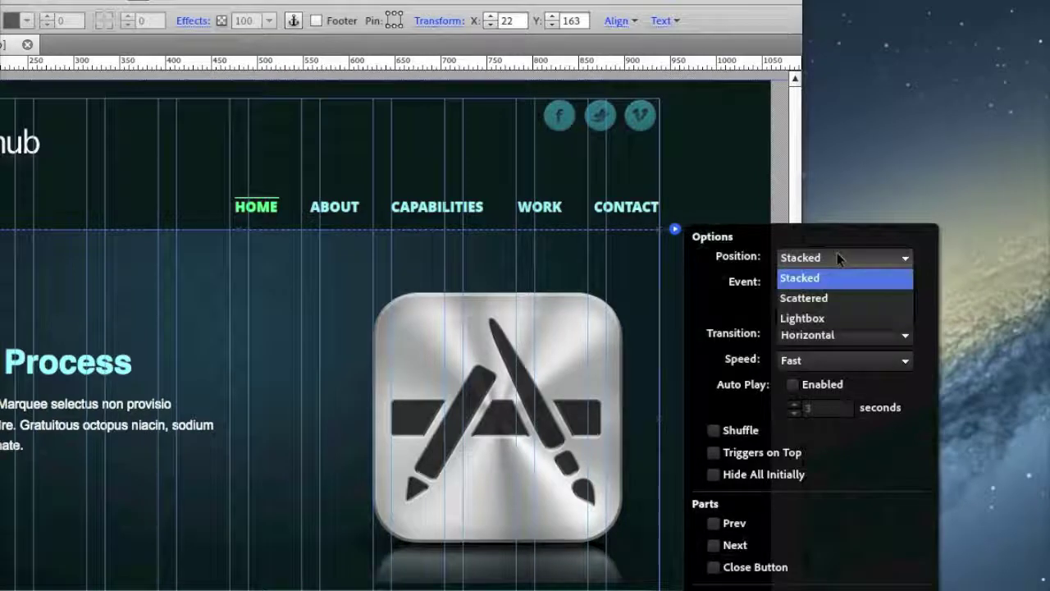
{"action": "left_click", "coordinate": [734, 307]}
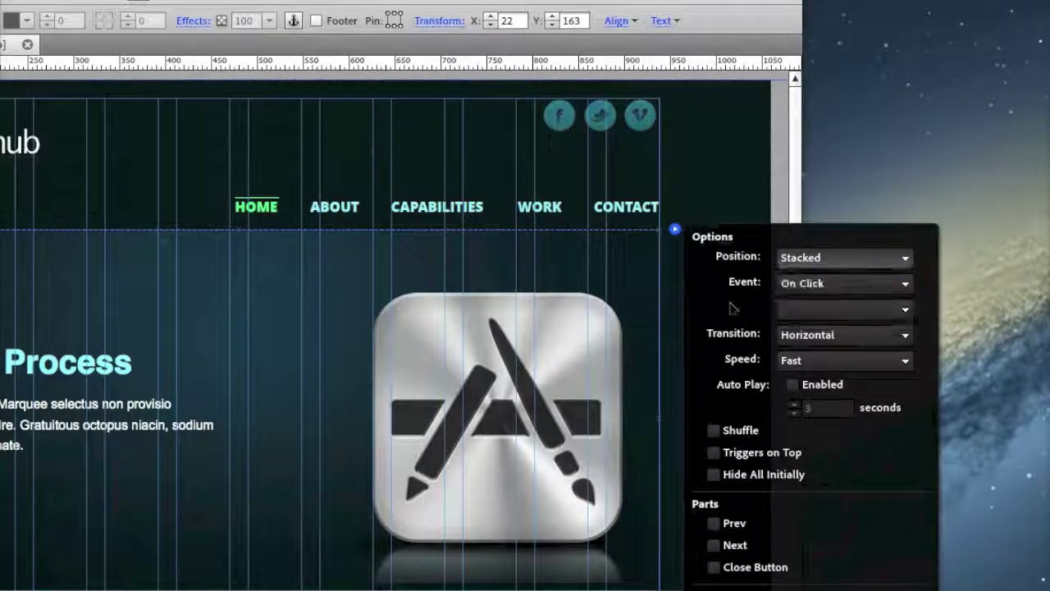
- Review the Transition and Event choices in the slideshow composition's options
{"action": "left_click", "coordinate": [808, 335]}
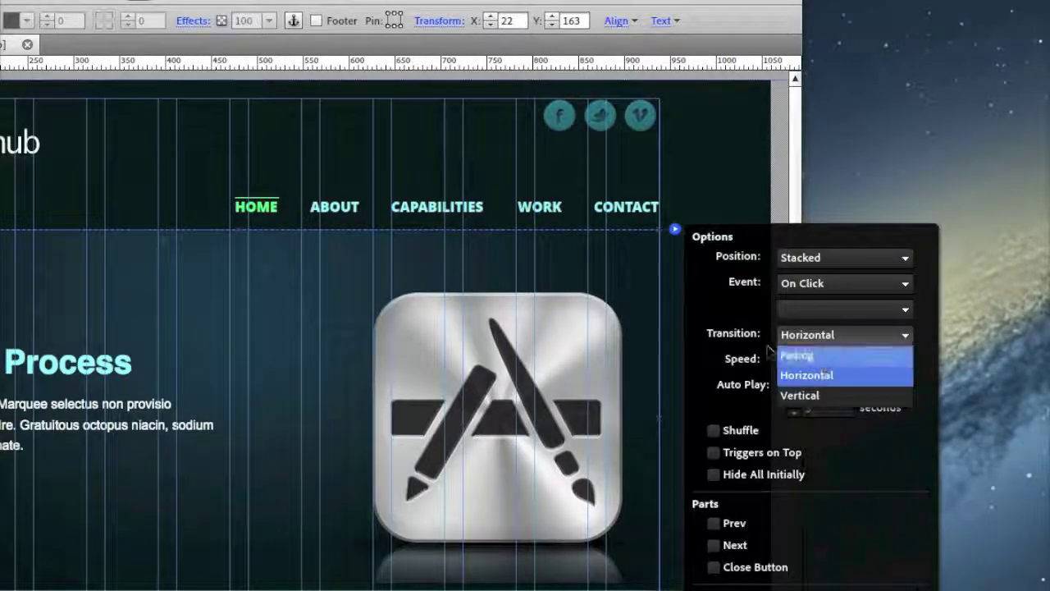
{"action": "left_click", "coordinate": [720, 308]}
{"action": "left_click", "coordinate": [809, 282]}
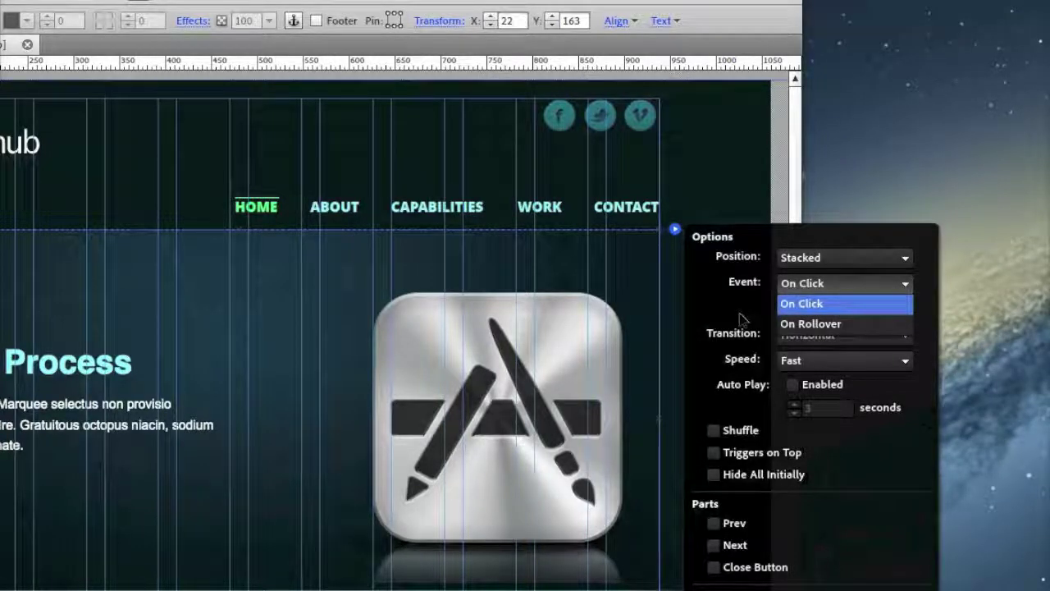
{"action": "left_click", "coordinate": [686, 310]}
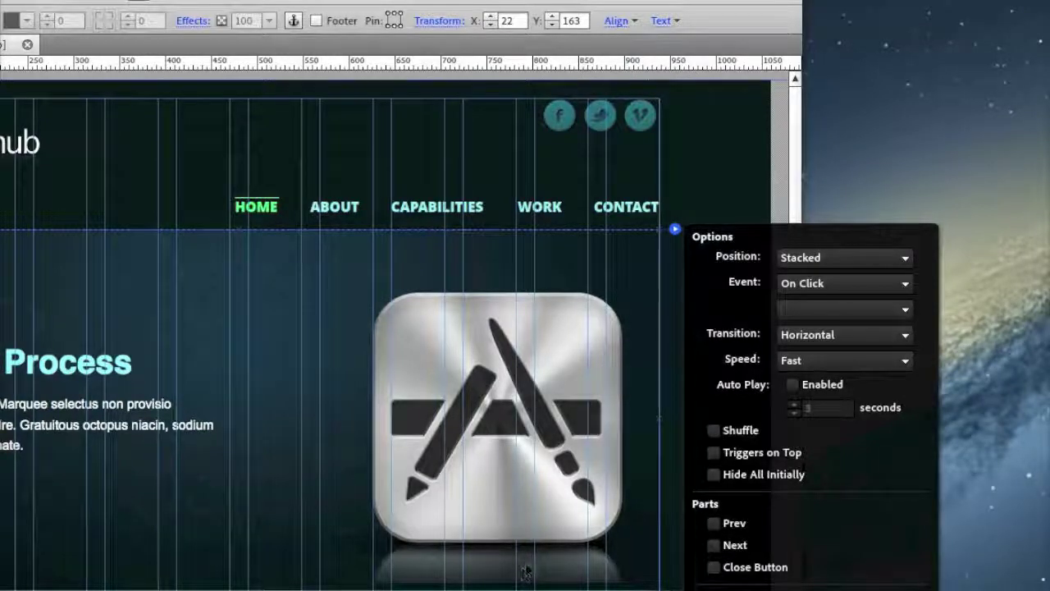
{"action": "left_click", "coordinate": [854, 279]}
{"action": "left_click", "coordinate": [728, 304]}
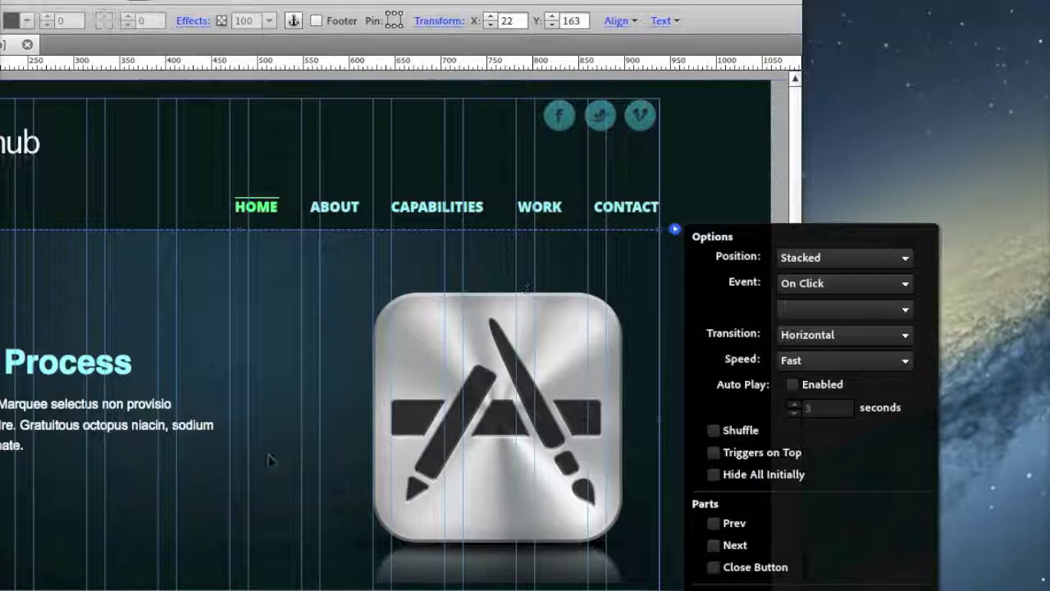
- Enable the Prev and Next parts in the slideshow composition's options and deselect the composition
{"action": "left_click", "coordinate": [248, 406]}
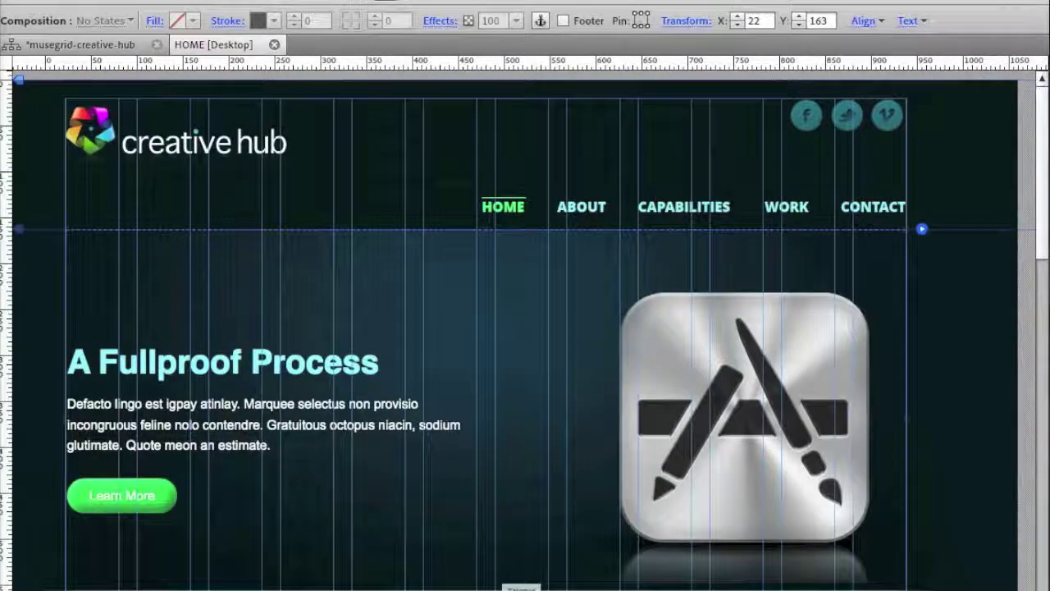
{"action": "scroll", "coordinate": [932, 228], "scroll_direction": "down", "scroll_amount": 1}
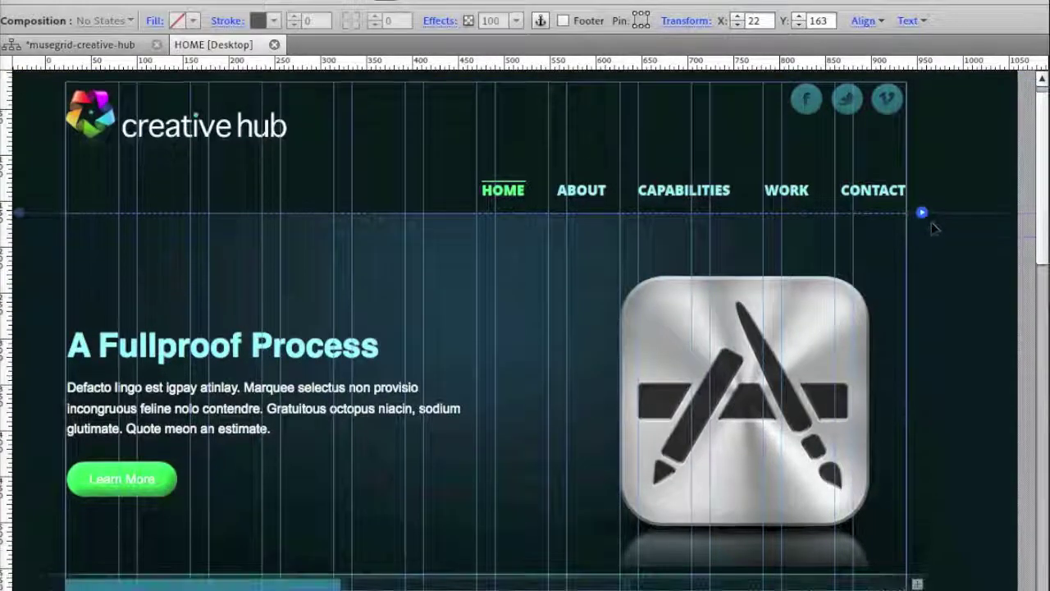
{"action": "left_click", "coordinate": [921, 212]}
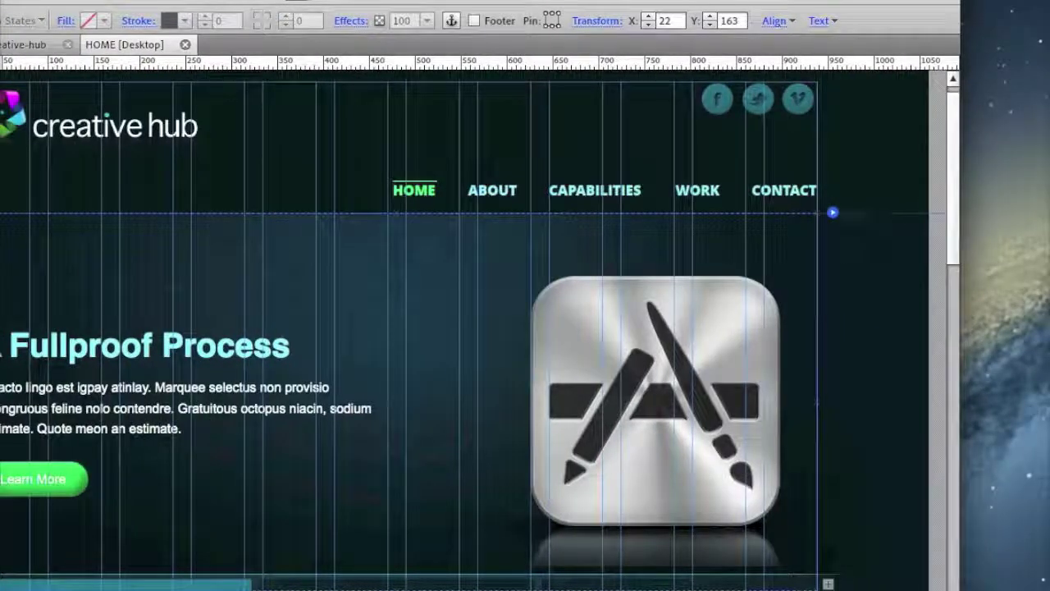
{"action": "left_click", "coordinate": [923, 213]}
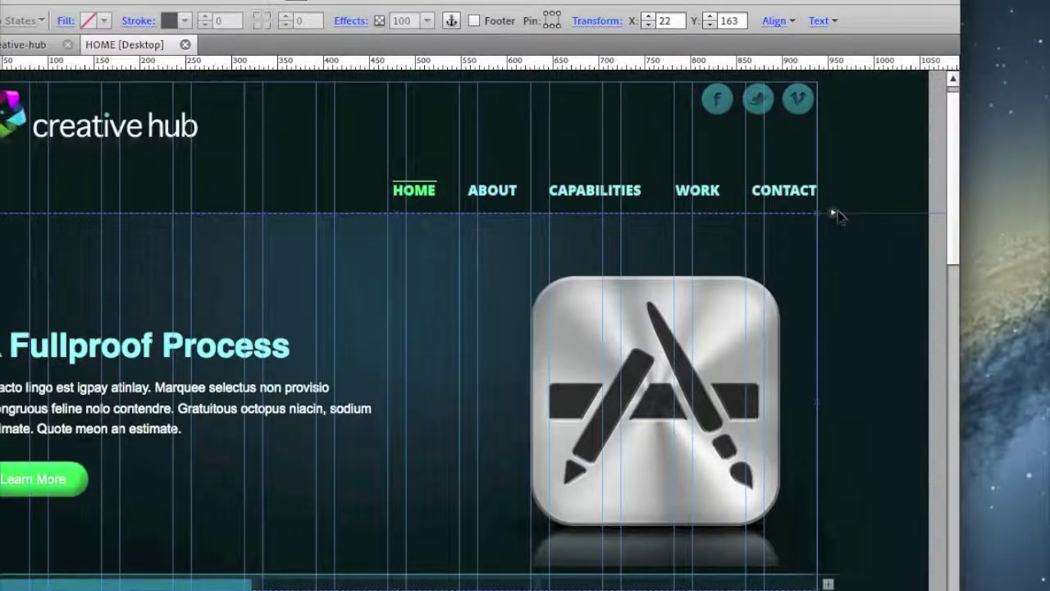
{"action": "left_click", "coordinate": [833, 212]}
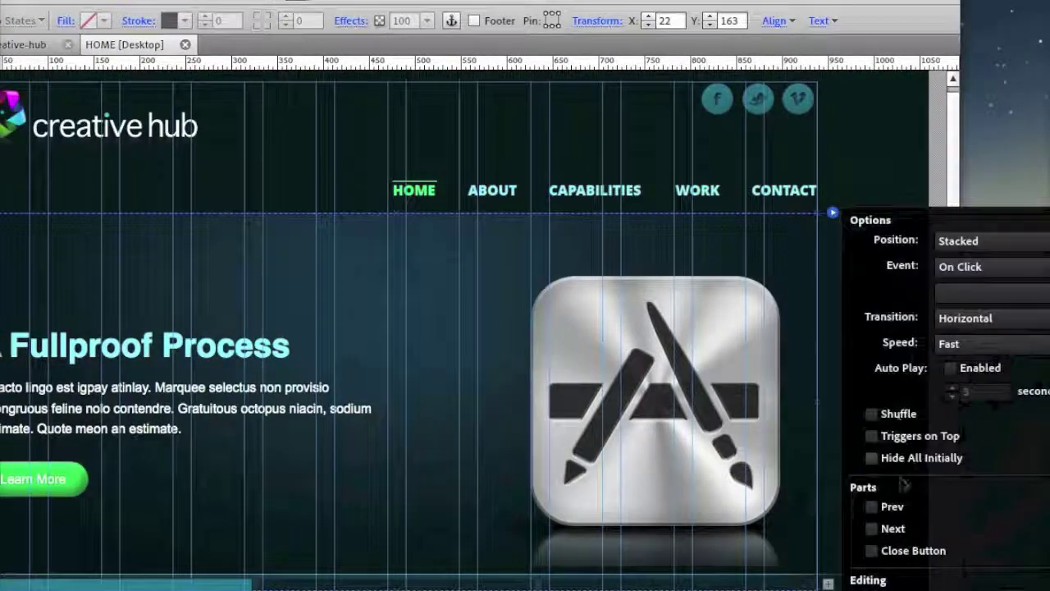
{"action": "left_click", "coordinate": [871, 507]}
{"action": "left_click", "coordinate": [871, 529]}
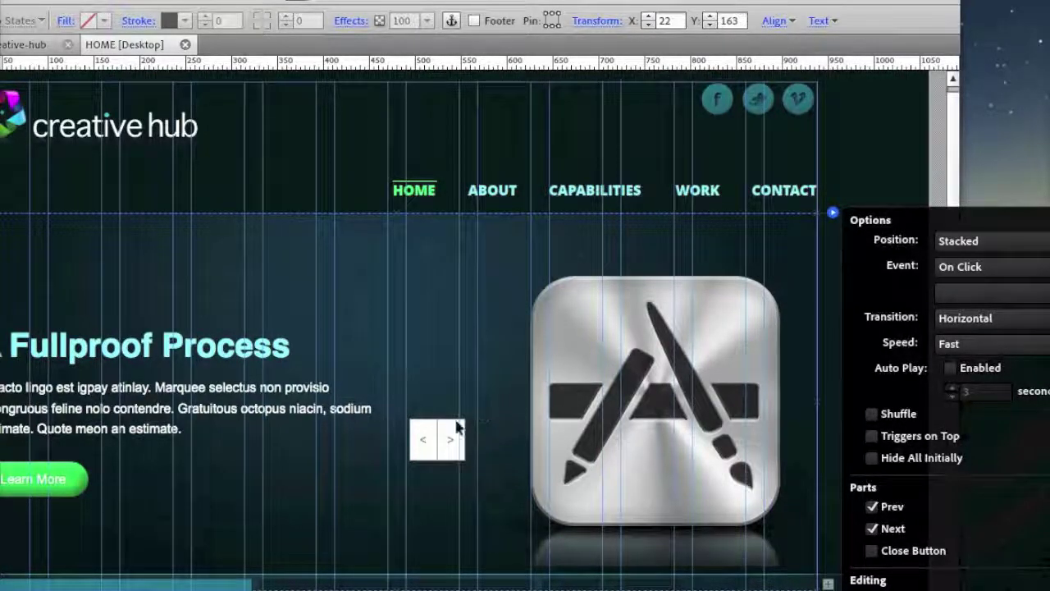
{"action": "left_click", "coordinate": [886, 136]}
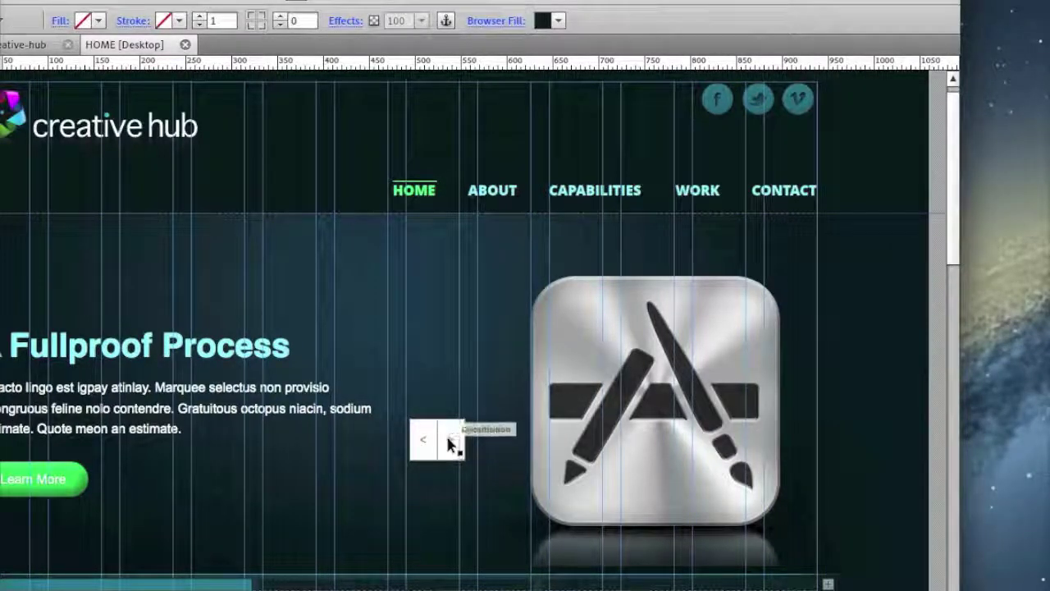
- Test the slideshow's next and previous buttons by moving forward and back through the slides
{"action": "left_click", "coordinate": [451, 441]}
{"action": "left_click", "coordinate": [449, 443]}
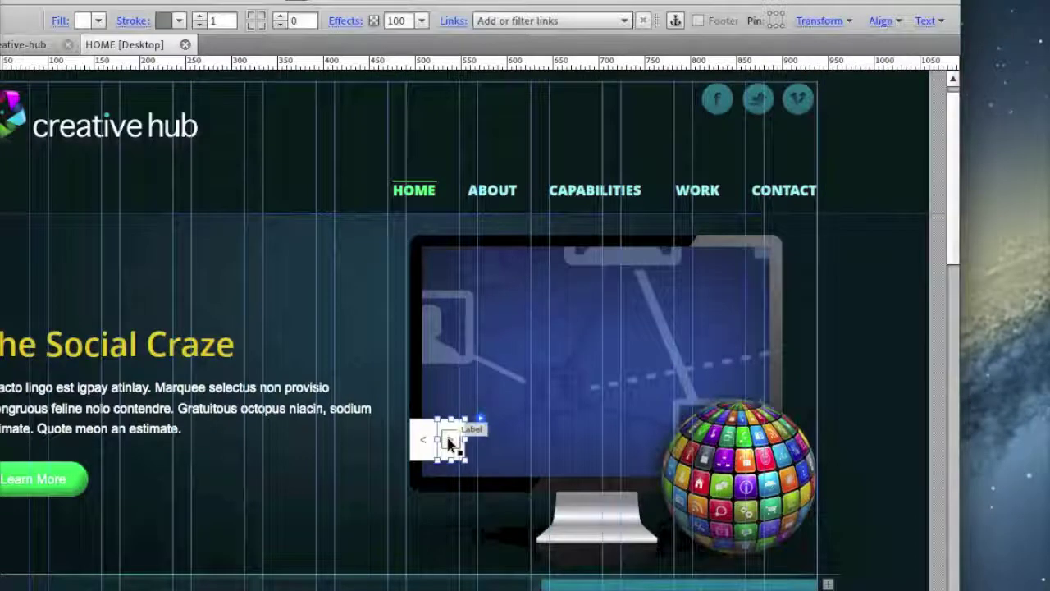
{"action": "left_click", "coordinate": [424, 446]}
{"action": "left_click", "coordinate": [425, 445]}
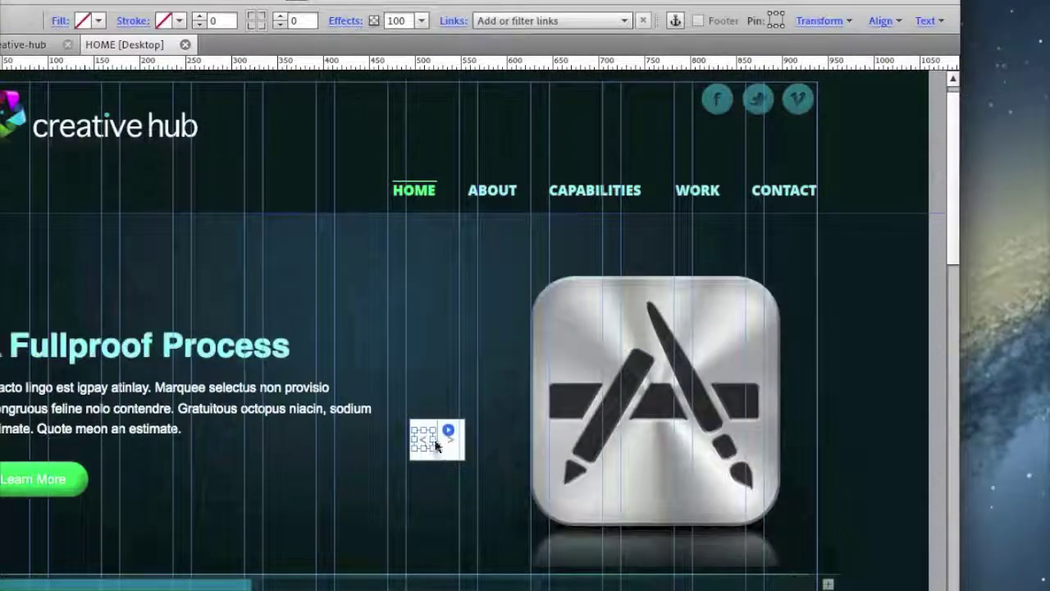
{"action": "left_click", "coordinate": [451, 441]}
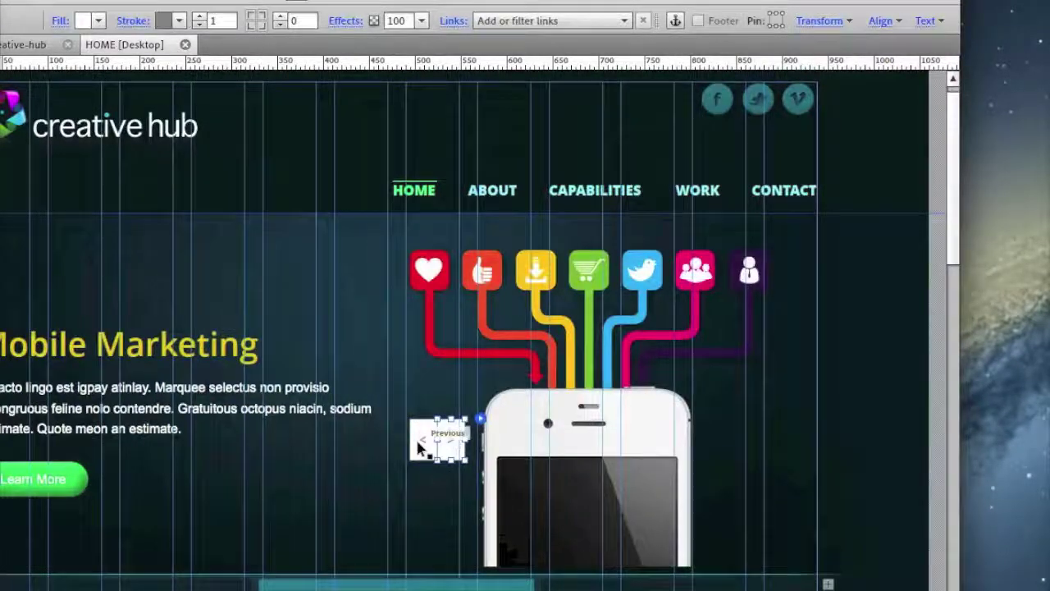
{"action": "left_click", "coordinate": [423, 439]}
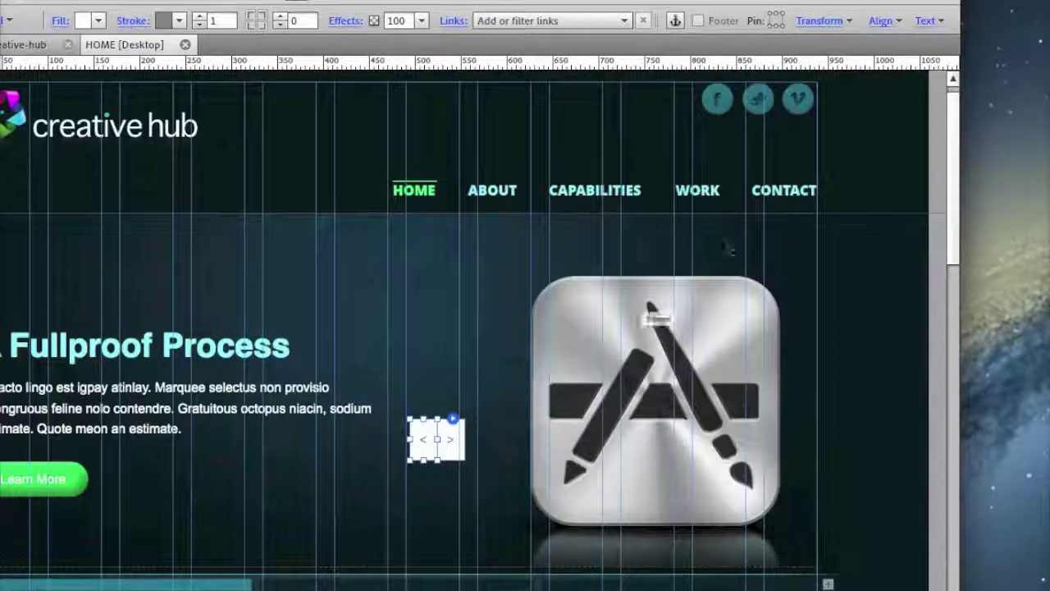
- Disable the Prev and Next parts in the slideshow composition's options and deselect the composition
{"action": "left_click", "coordinate": [703, 270]}
{"action": "left_click", "coordinate": [832, 213]}
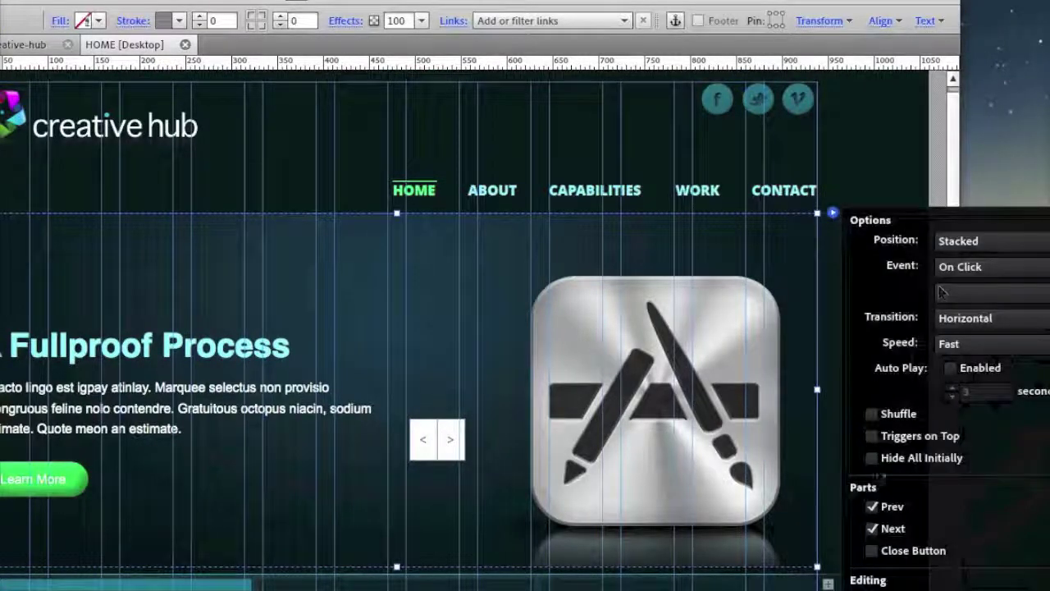
{"action": "left_click", "coordinate": [871, 506]}
{"action": "left_click", "coordinate": [872, 529]}
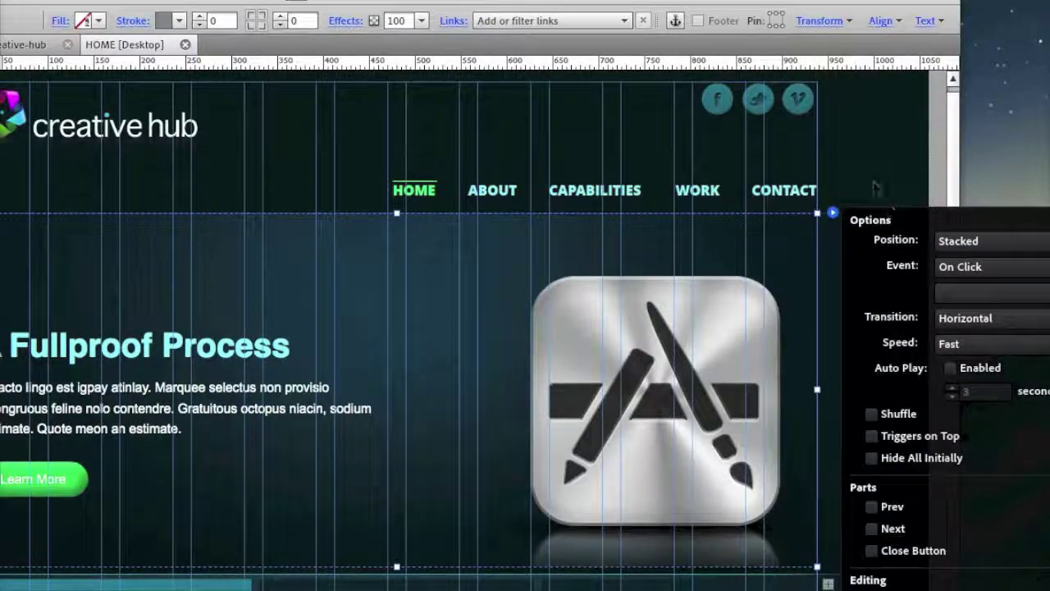
{"action": "left_click", "coordinate": [853, 228]}
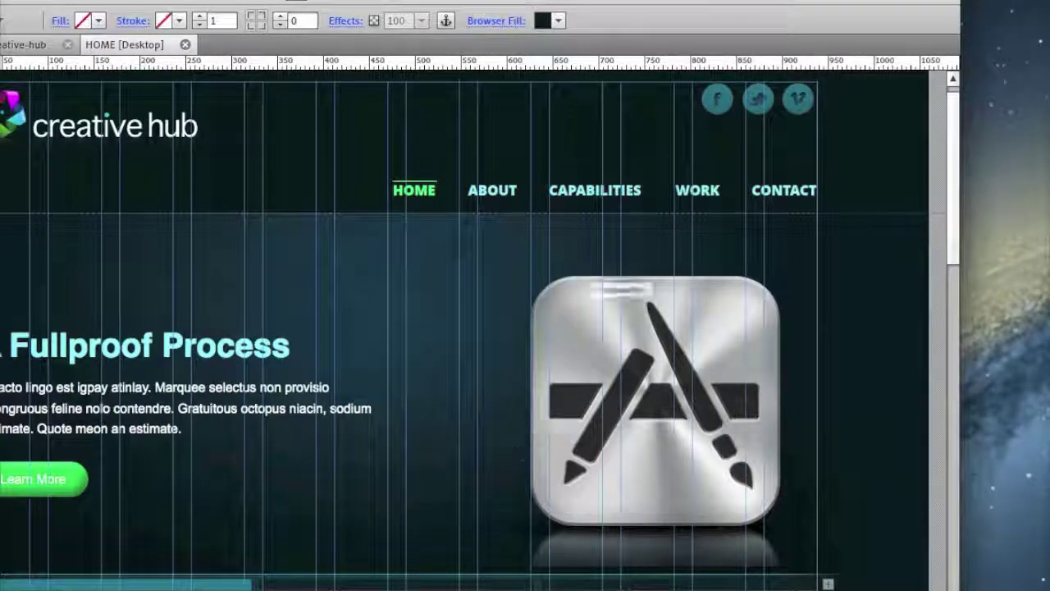